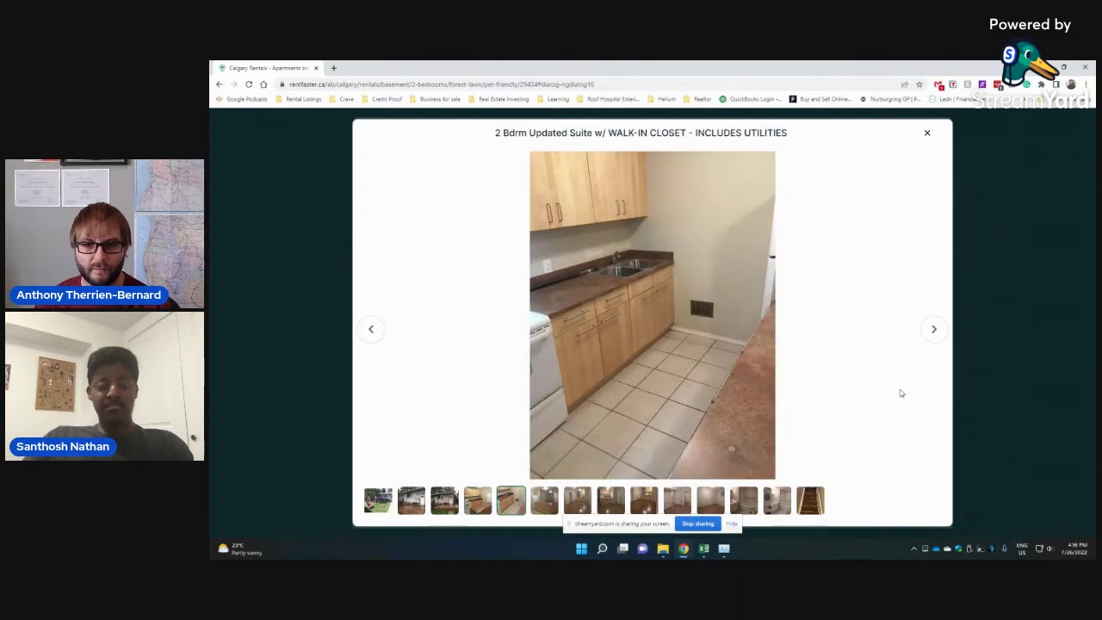
Step: Browse the remaining photos of the two-bedroom basement suite with walk-in closet, and close the listing
key("Right")
key("Right")
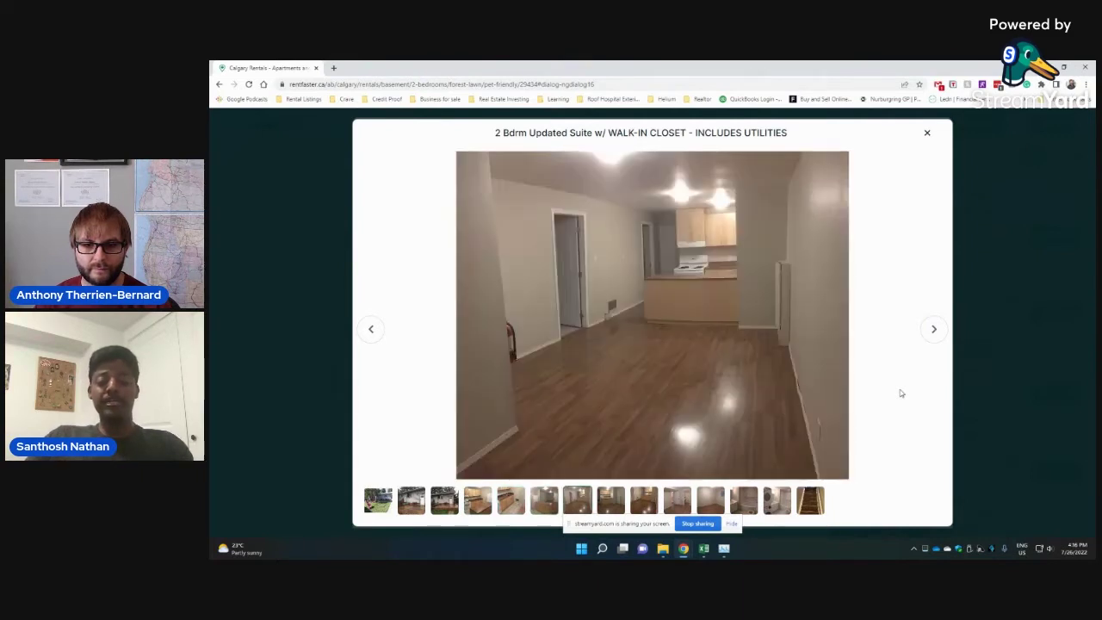
key("Right")
key("Right")
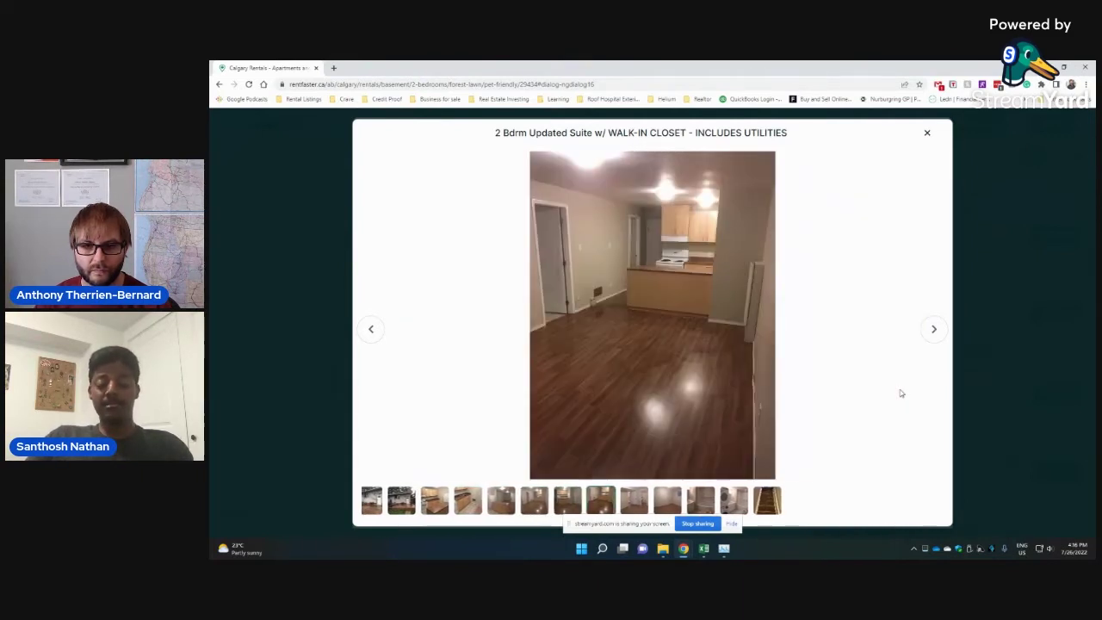
key("Right")
key("Right")
key("Right")
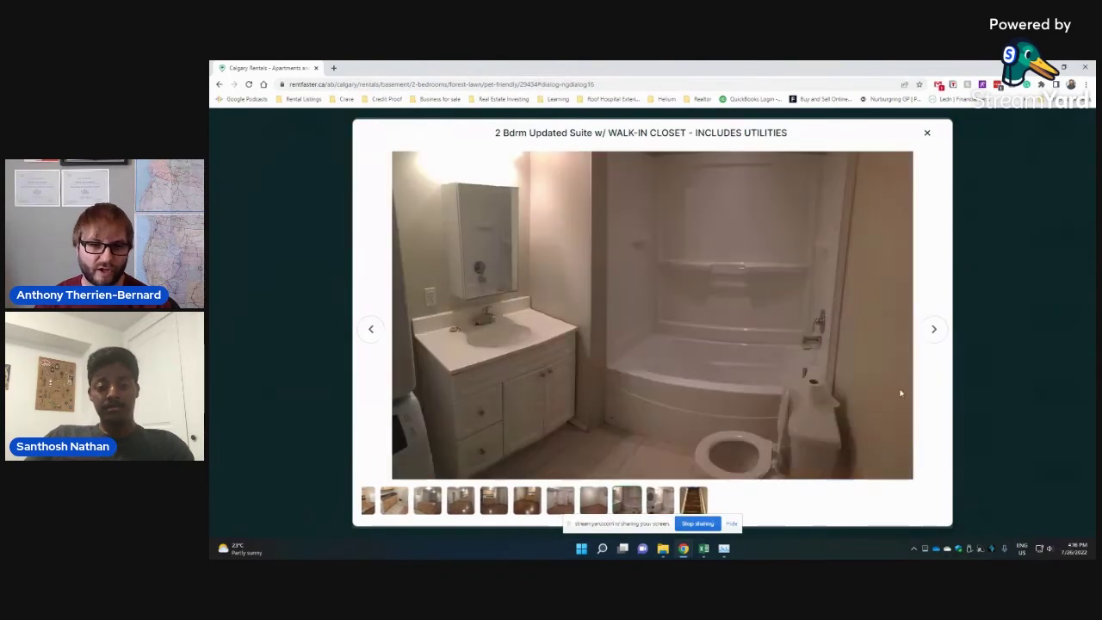
key("Right")
key("Right")
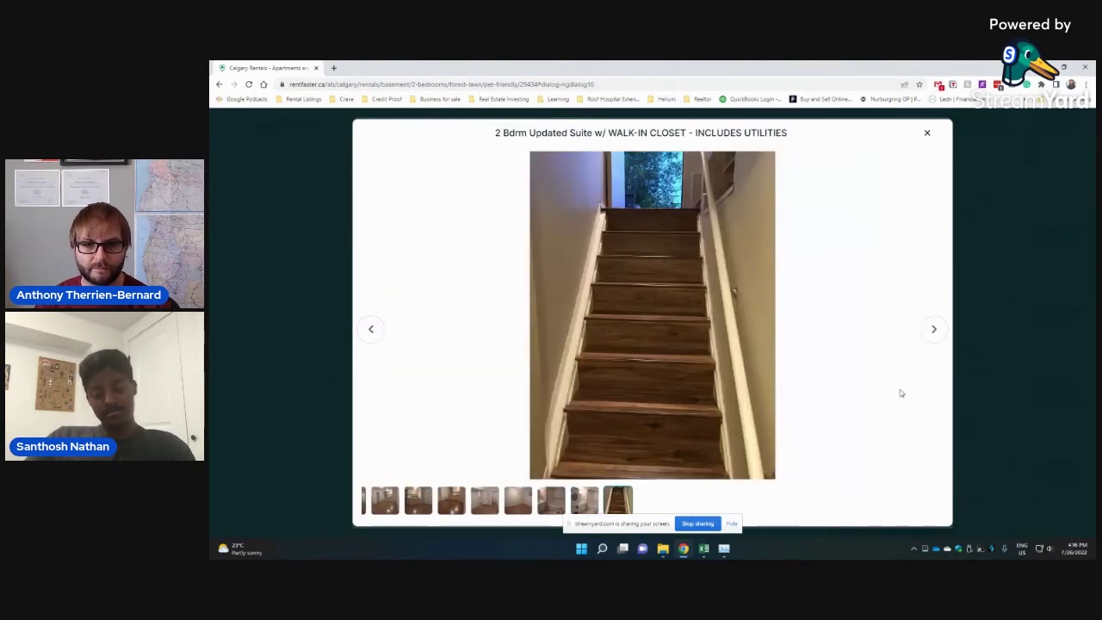
key("Right")
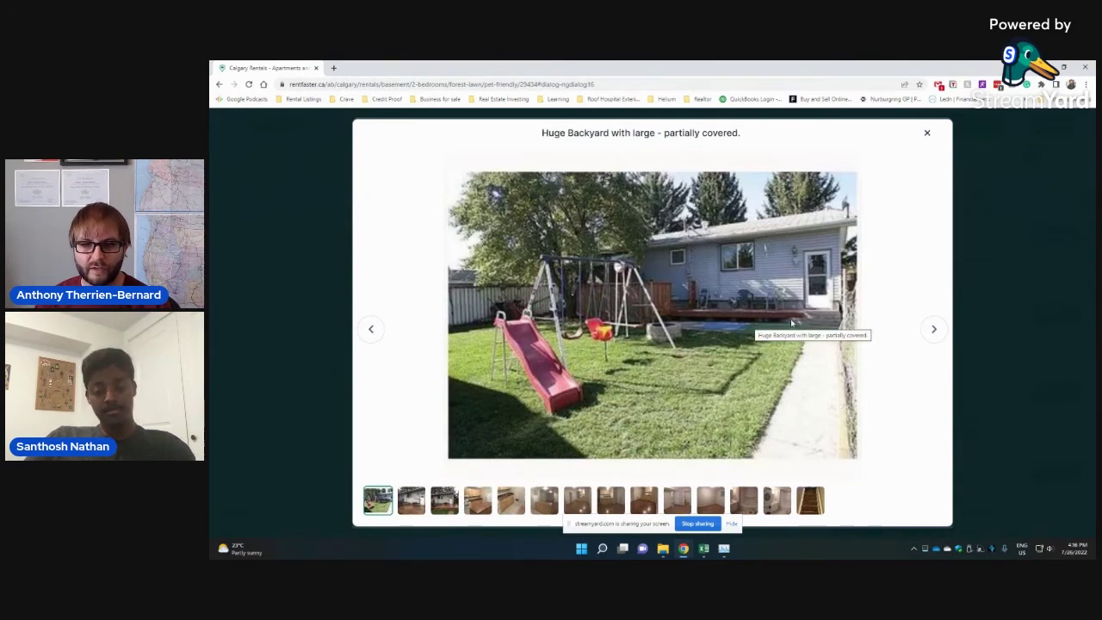
left_click(927, 134)
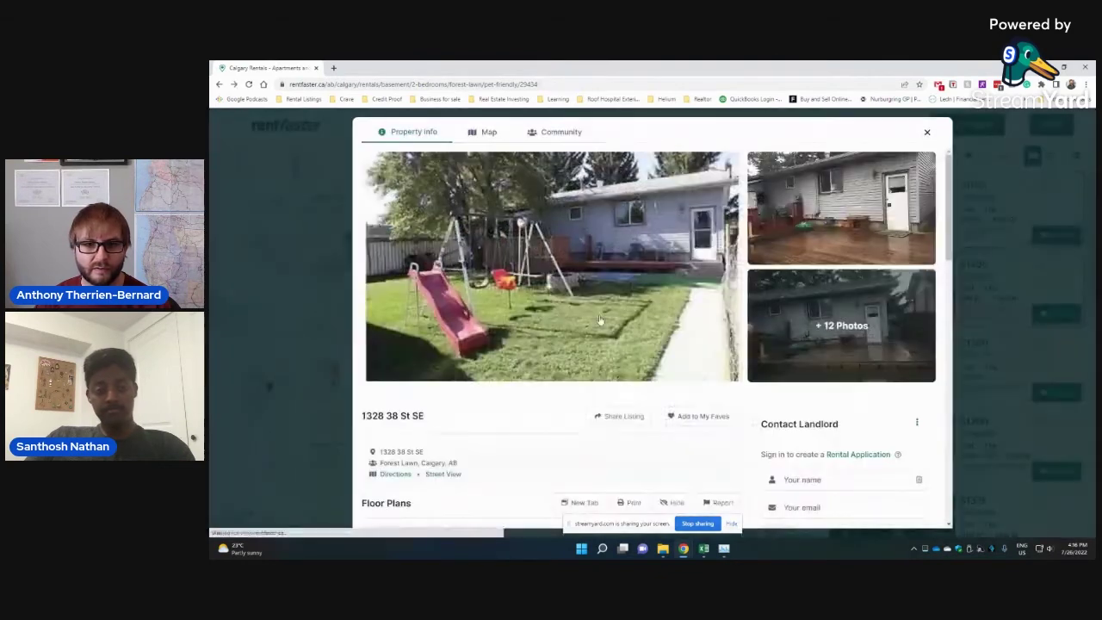
left_click(927, 135)
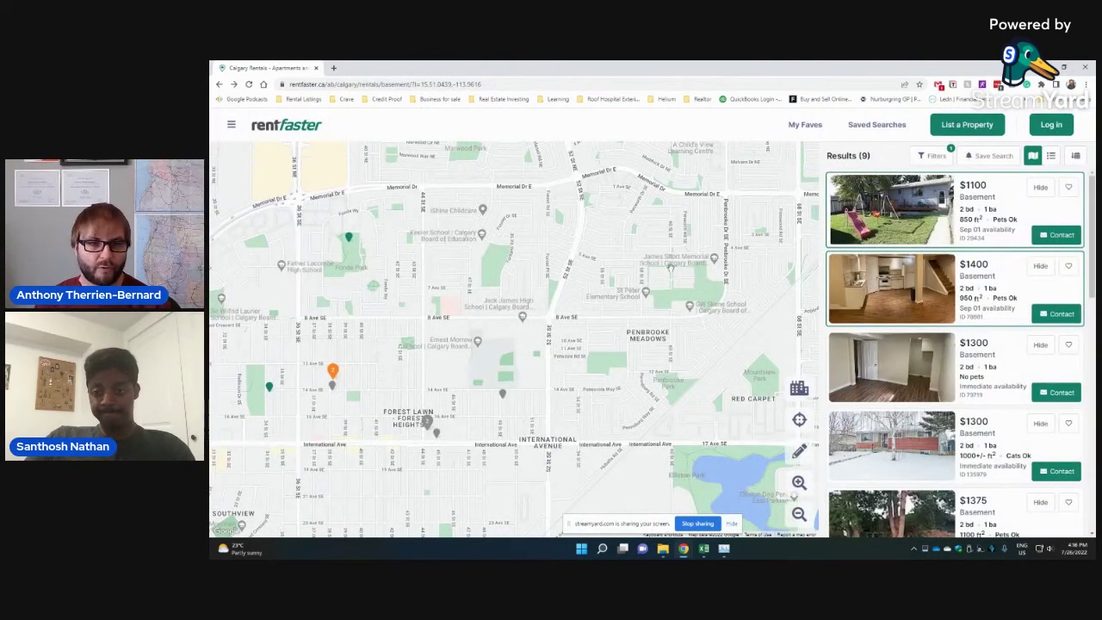
Step: Highlight the basement rental marked at Fonda Park on the map to check its asking rent
left_click(352, 244)
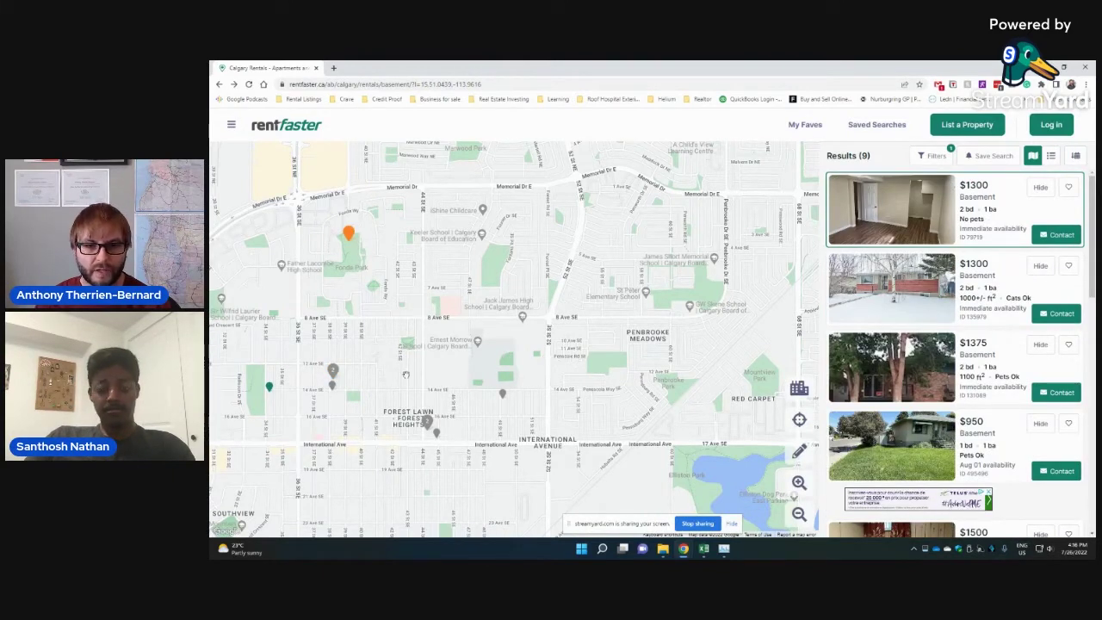
left_click(642, 330)
left_click_drag(645, 331, 632, 329)
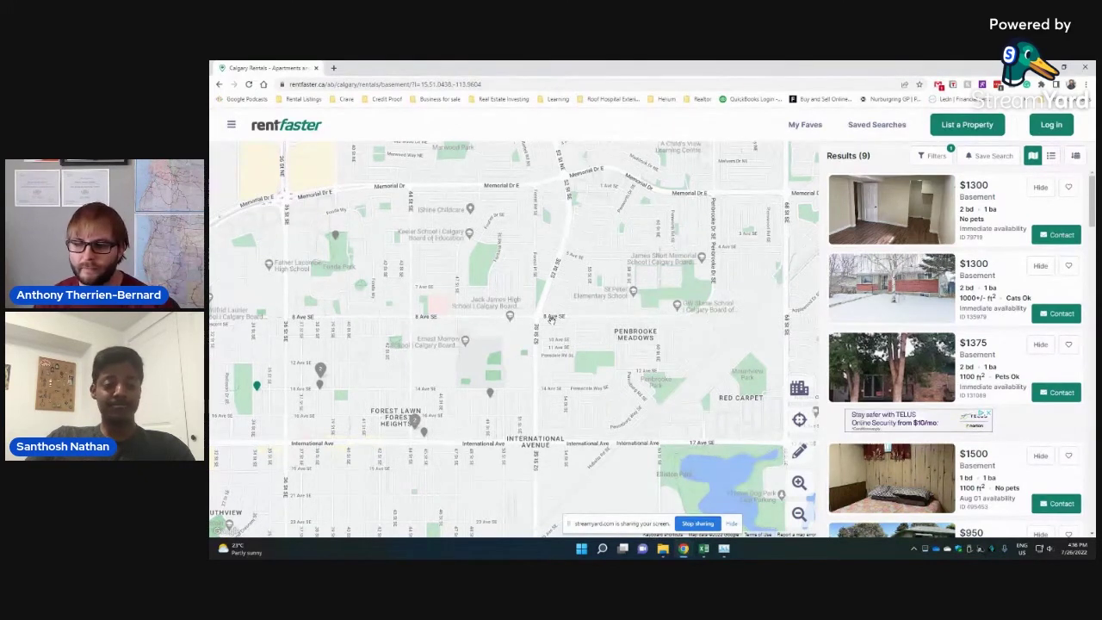
Step: Switch to the Excel proforma and set the basement's monthly rental income to $875
mouse_move(684, 551)
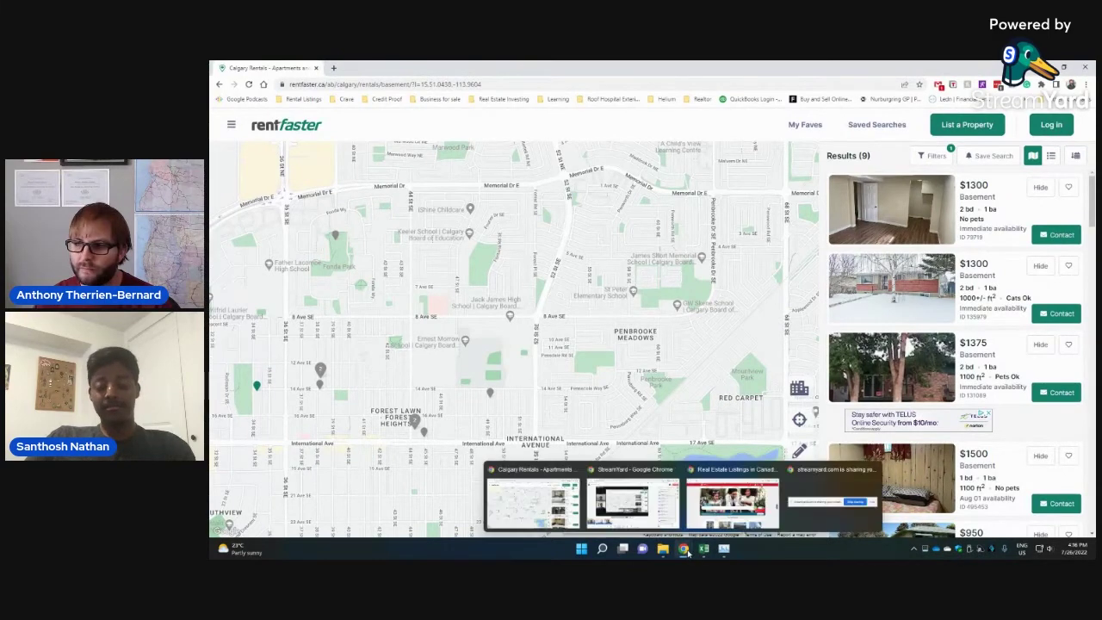
left_click(703, 549)
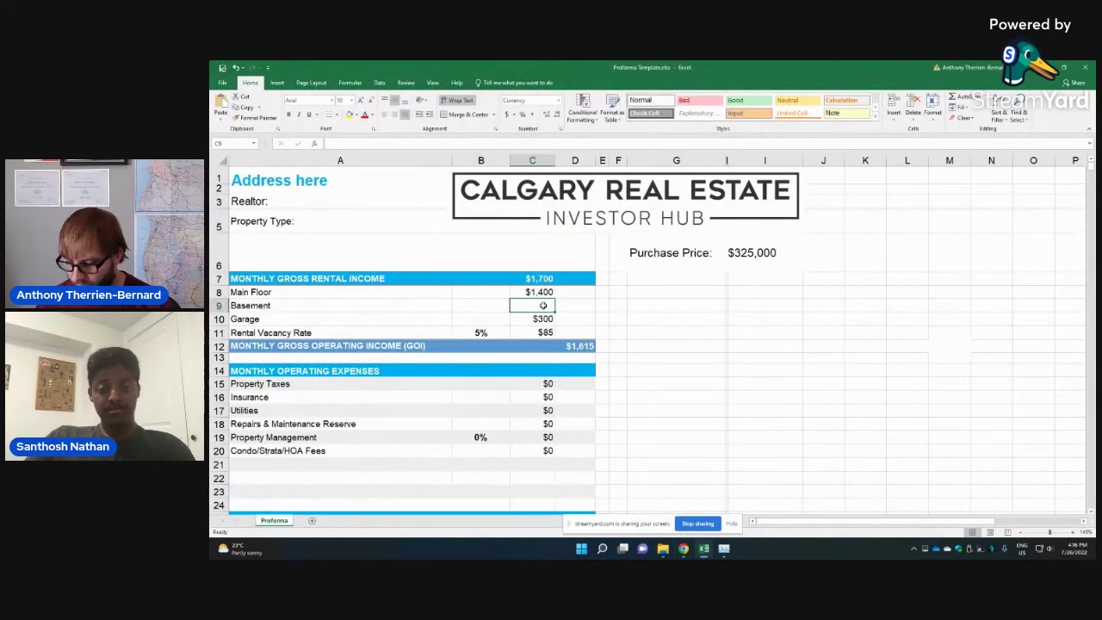
type("875")
key("Return")
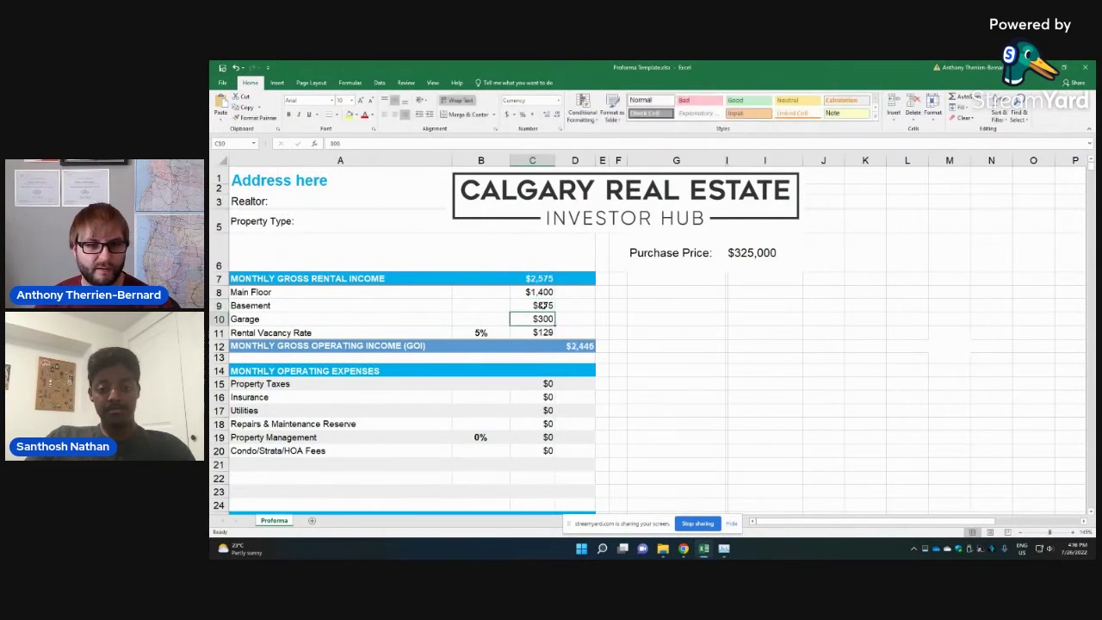
left_click(580, 345)
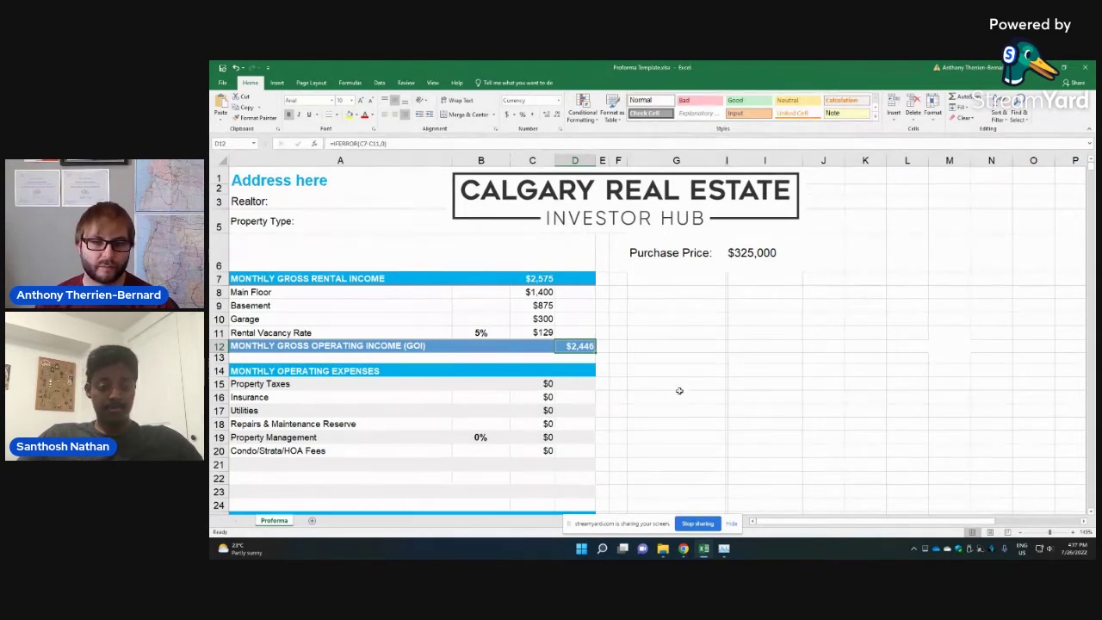
scroll(681, 396, "down", 1)
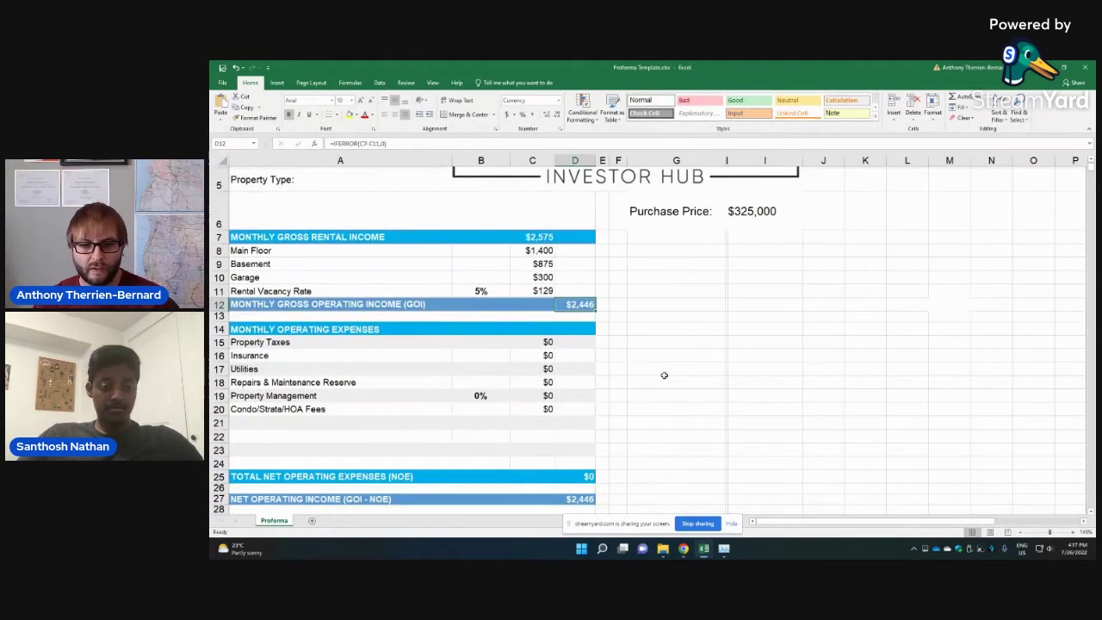
Step: Switch to the Chrome window with the REALTOR.ca home page
mouse_move(683, 548)
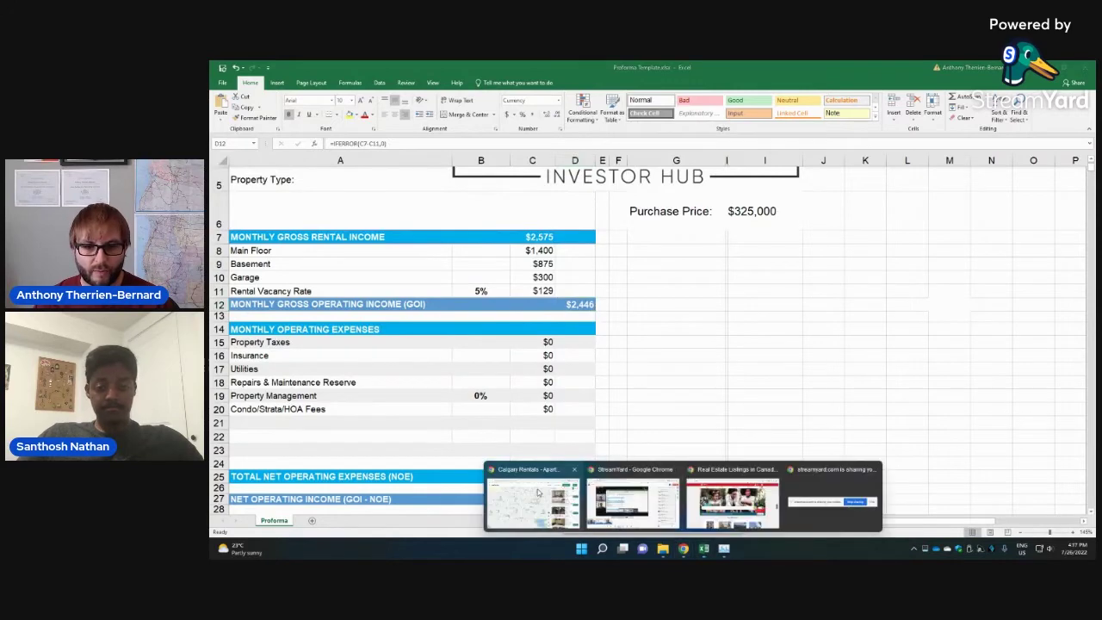
left_click(733, 498)
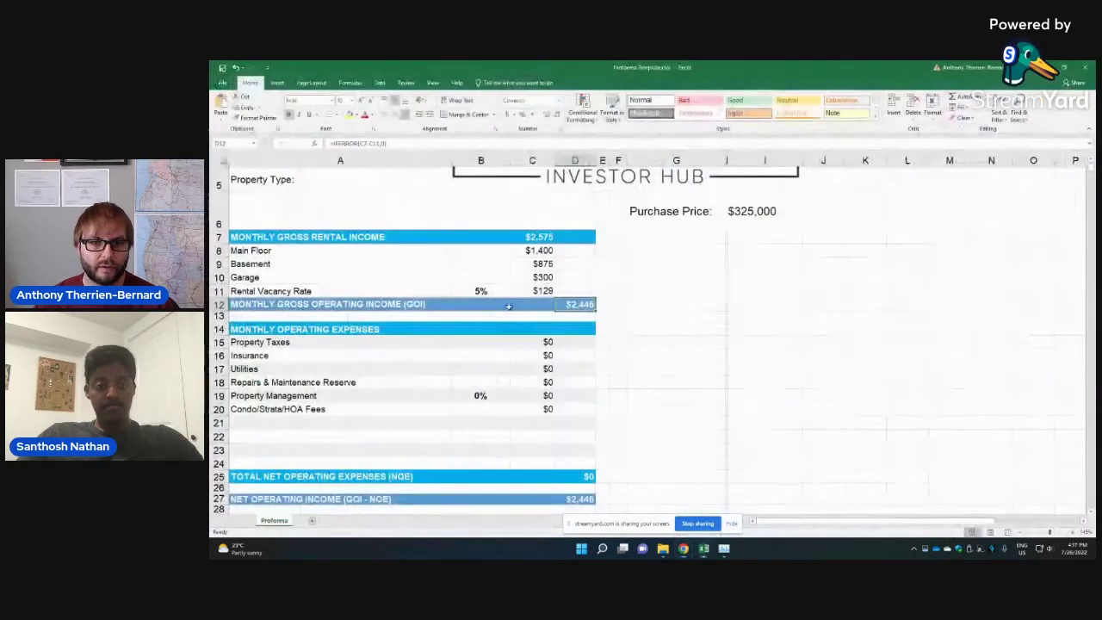
left_click(704, 549)
mouse_move(678, 556)
left_click(665, 499)
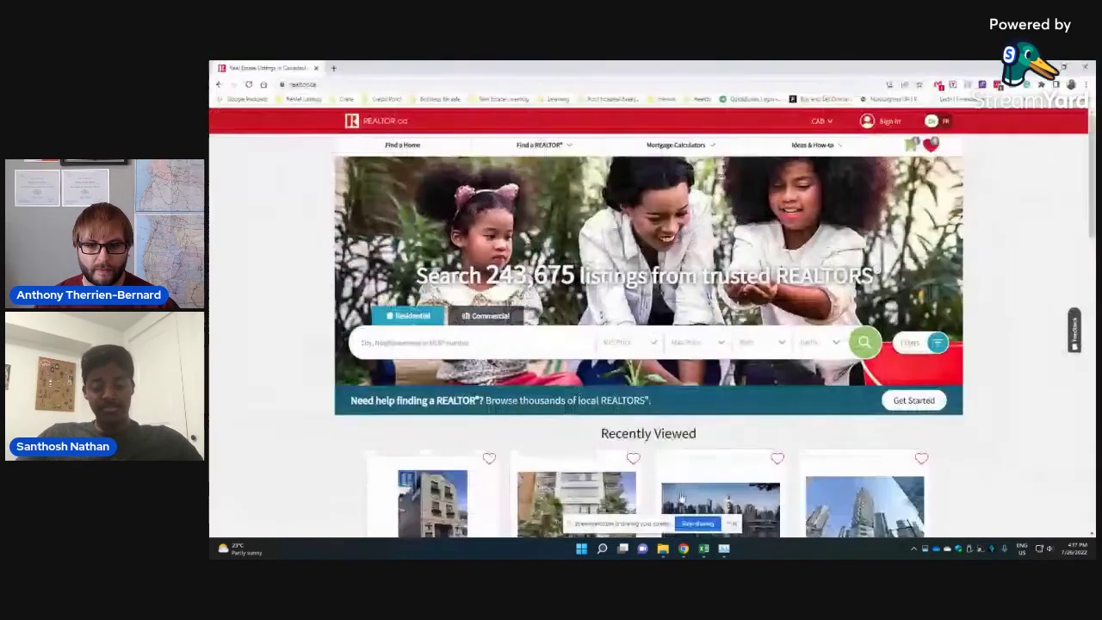
left_click(398, 334)
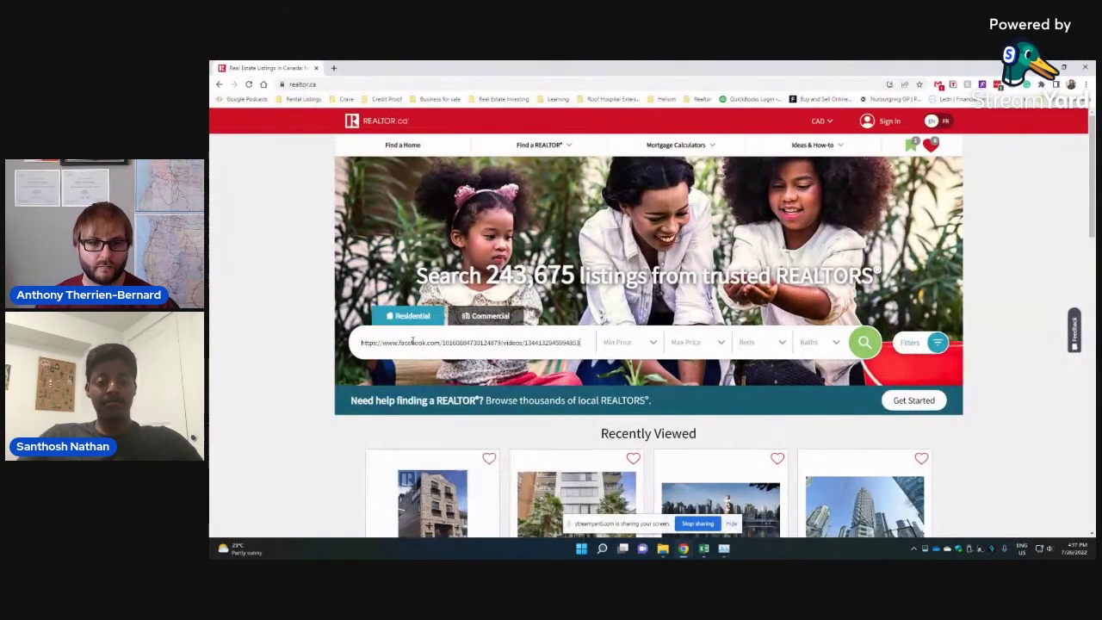
left_click(221, 83)
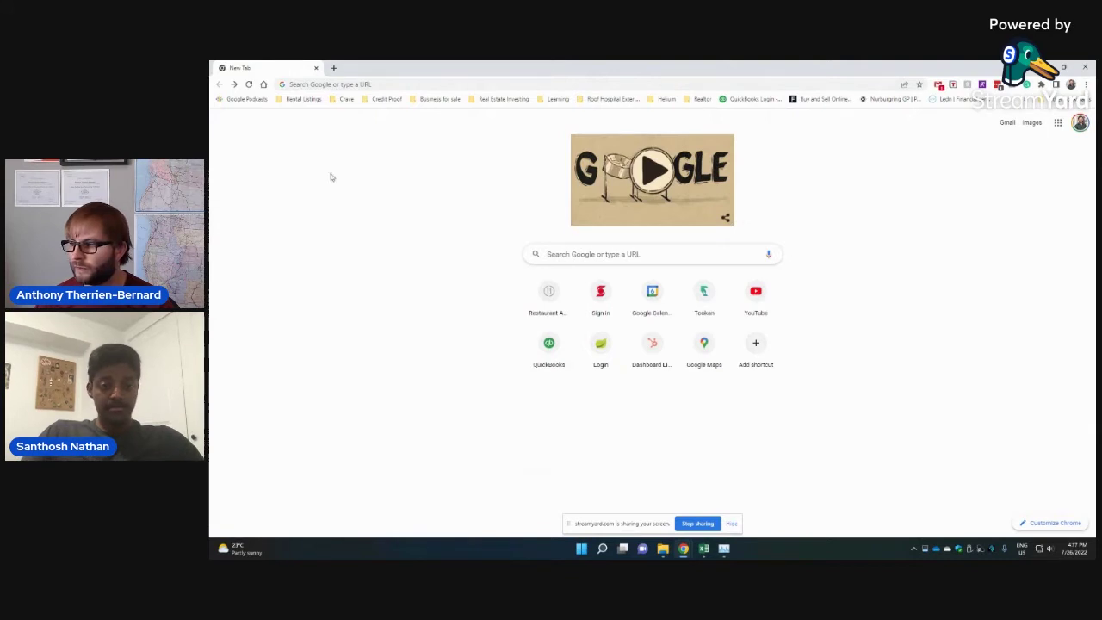
left_click(234, 83)
Step: Open the listing with MLS number A1242804 and look up its annual property taxes in the property summary
left_click(463, 345)
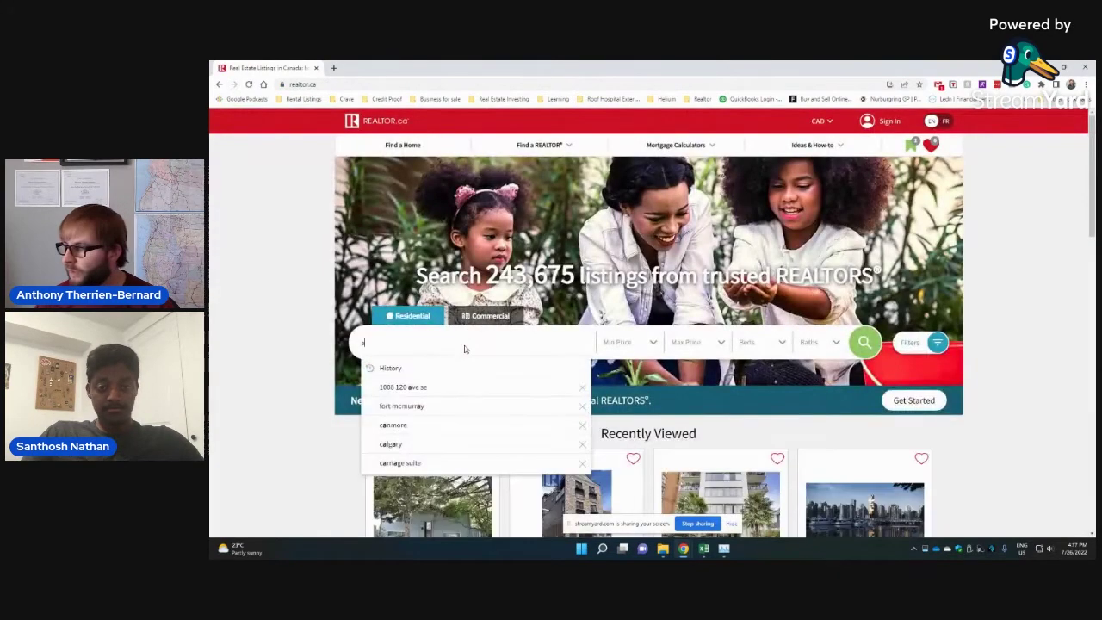
type("#123 pen")
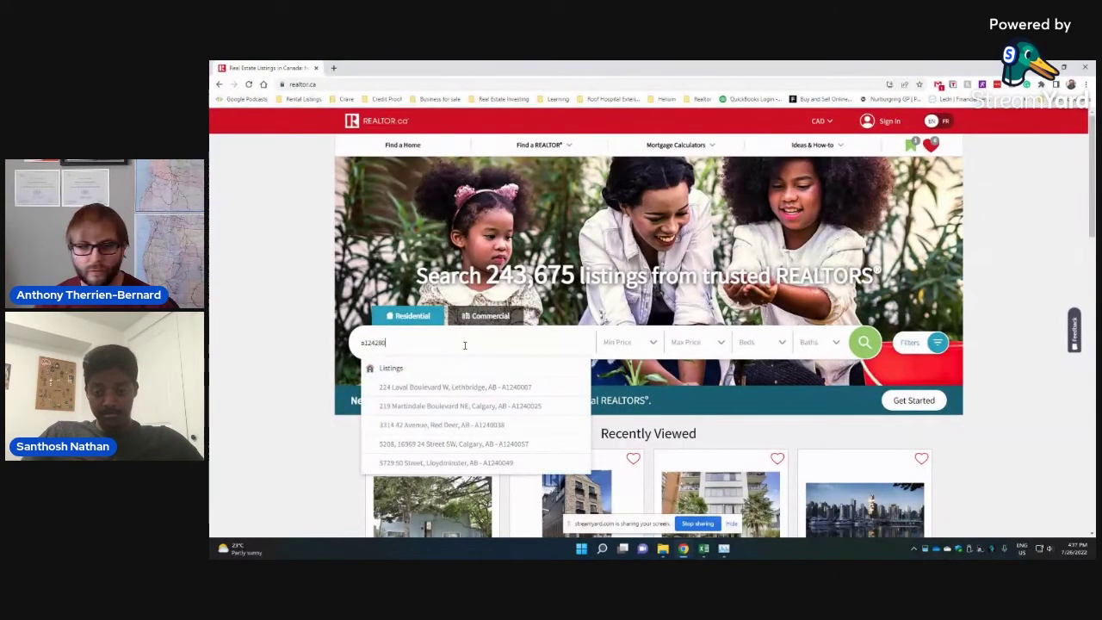
key("Return")
scroll(482, 335, "down", 5)
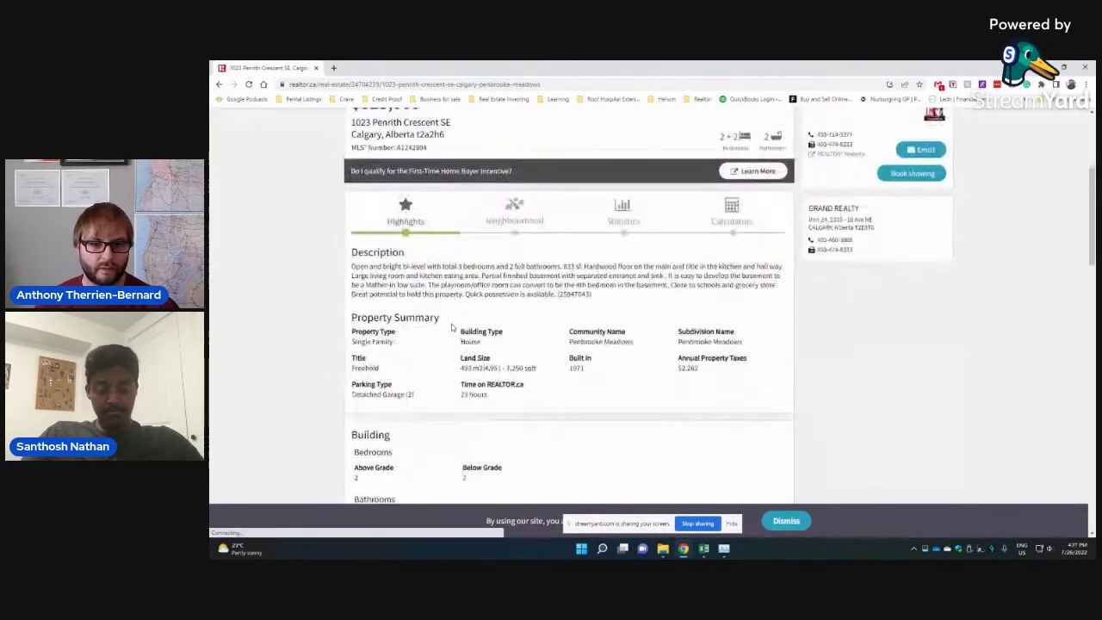
left_click_drag(698, 277, 677, 275)
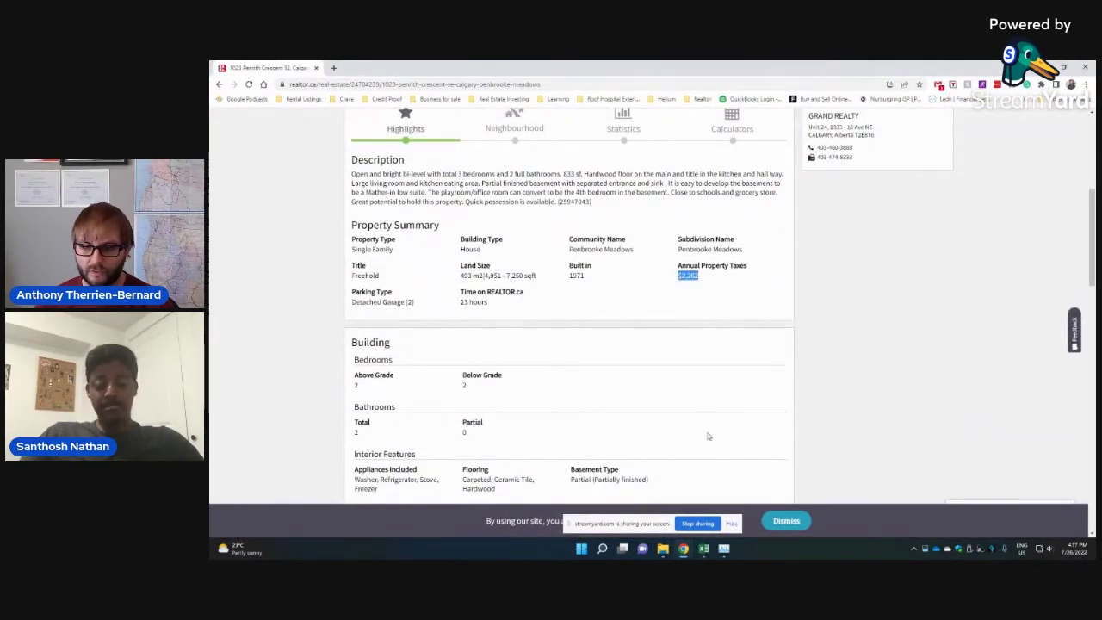
Step: Switch to the Excel proforma and enter the monthly property taxes as 2262 divided by 12
left_click(703, 551)
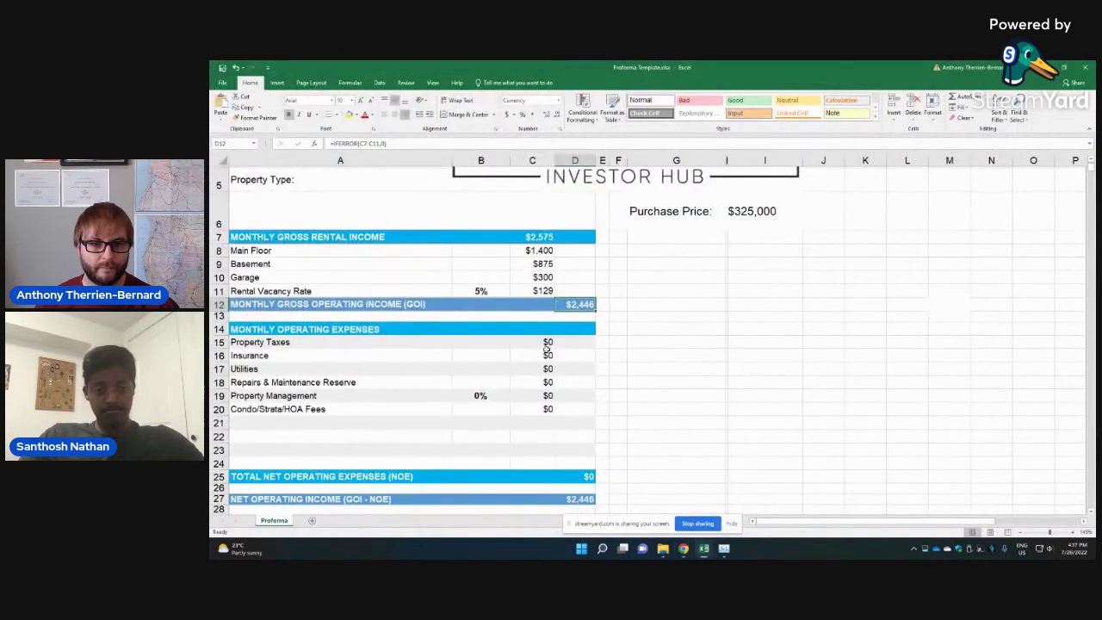
left_click(546, 346)
type("=2262/12")
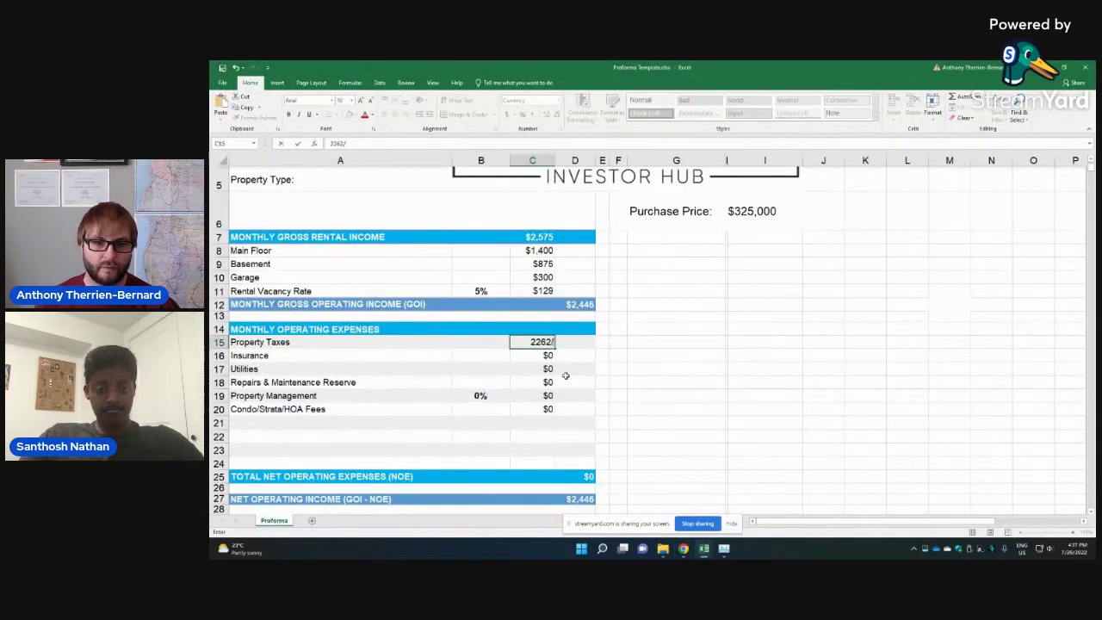
key("Return")
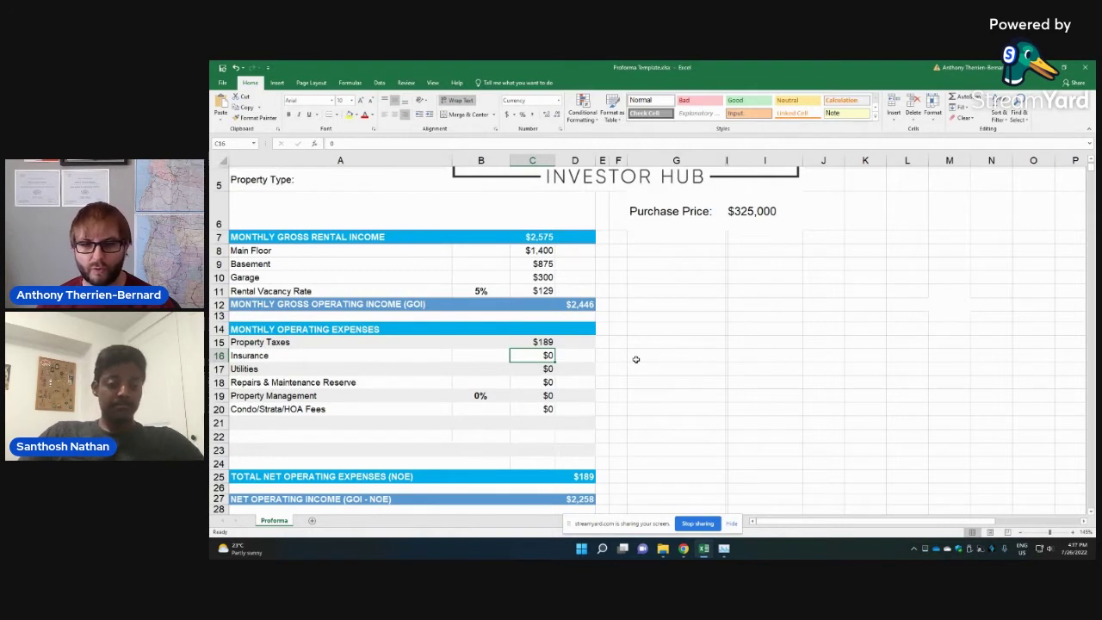
Step: Set the monthly insurance to $100 and the repairs and maintenance reserve to $250
type("100")
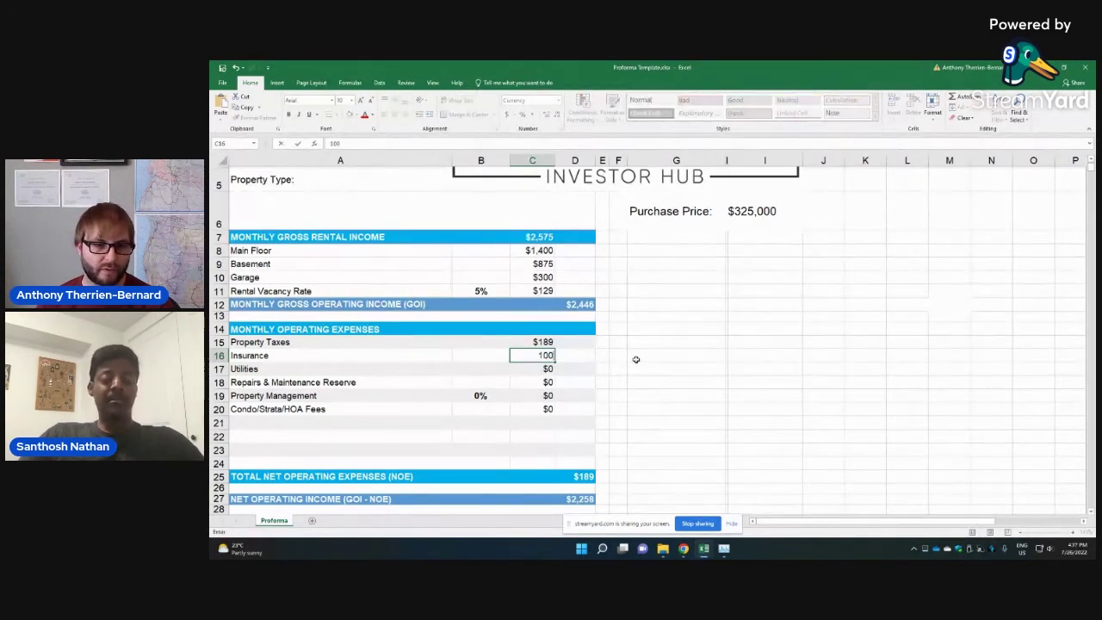
key("Return")
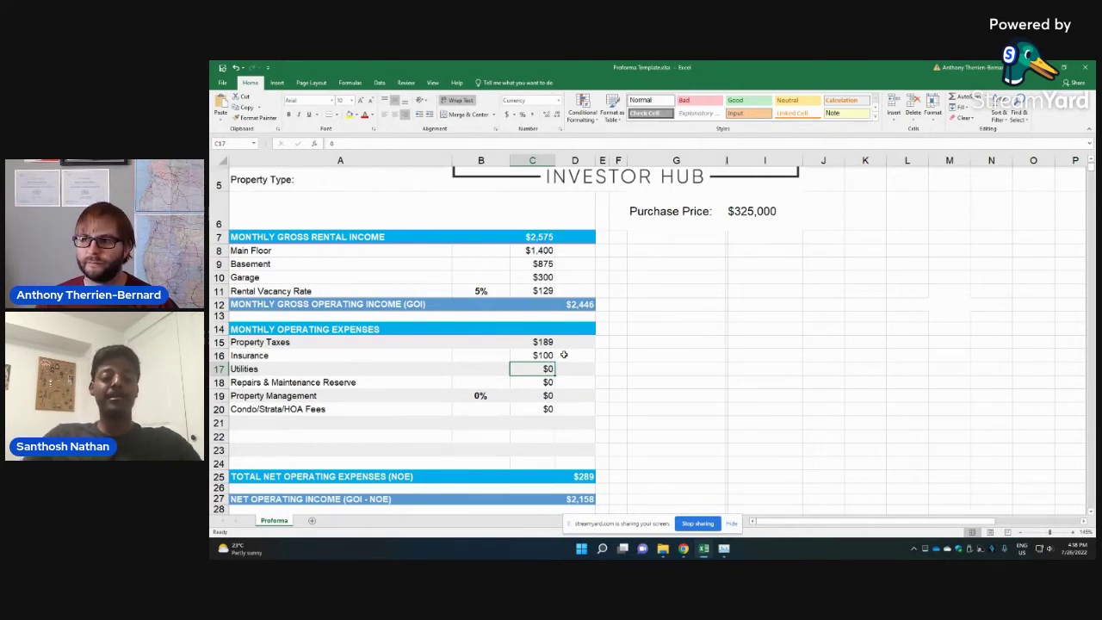
scroll(564, 355, "down", 2)
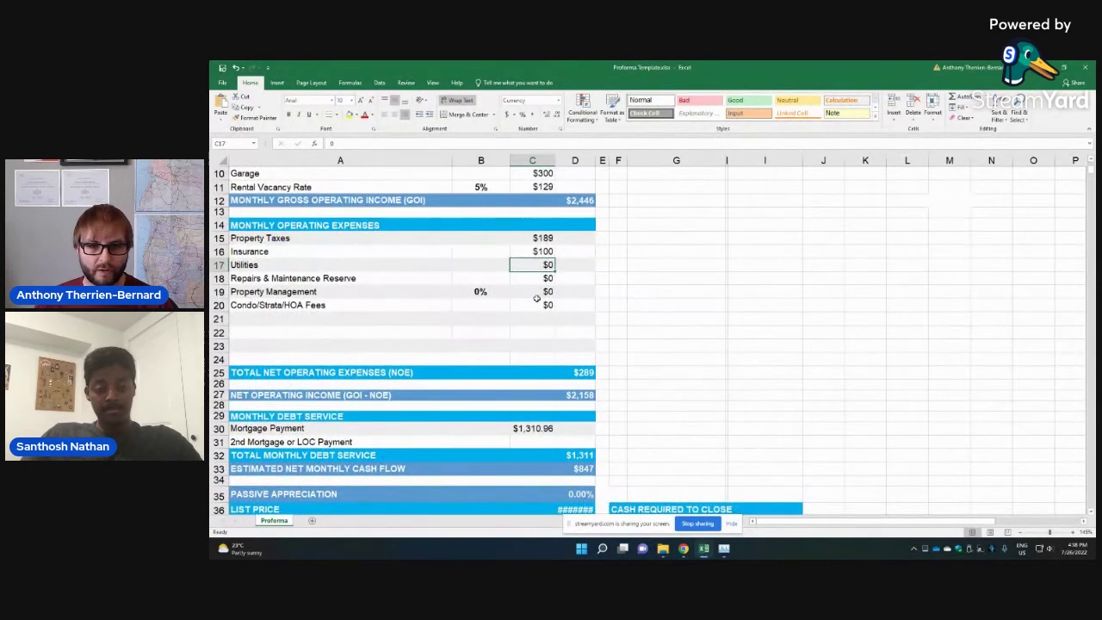
left_click(534, 279)
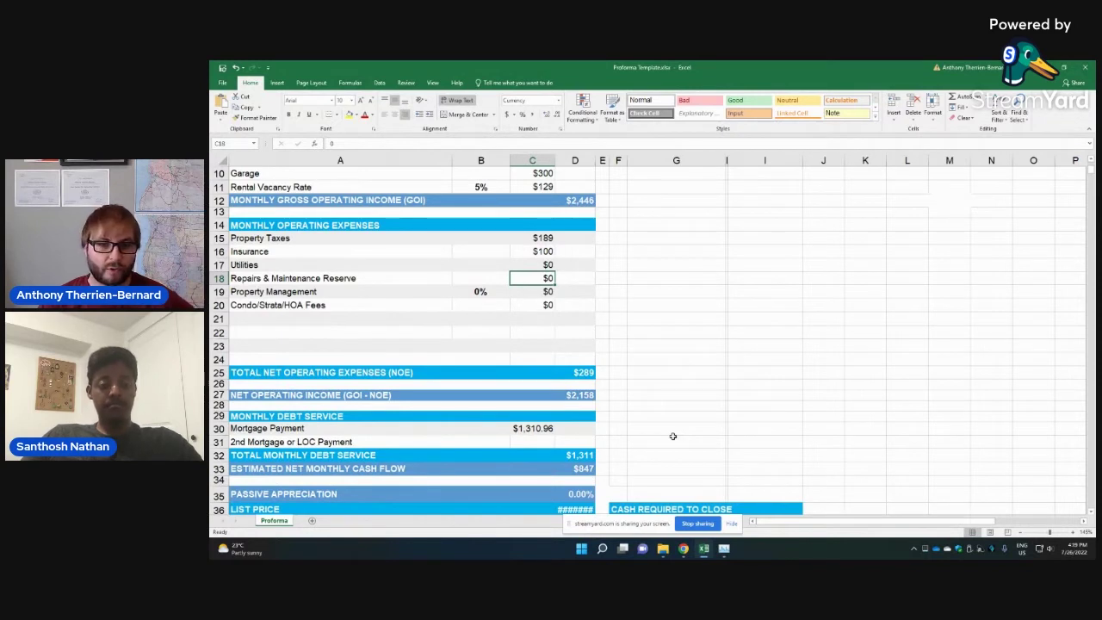
type("250")
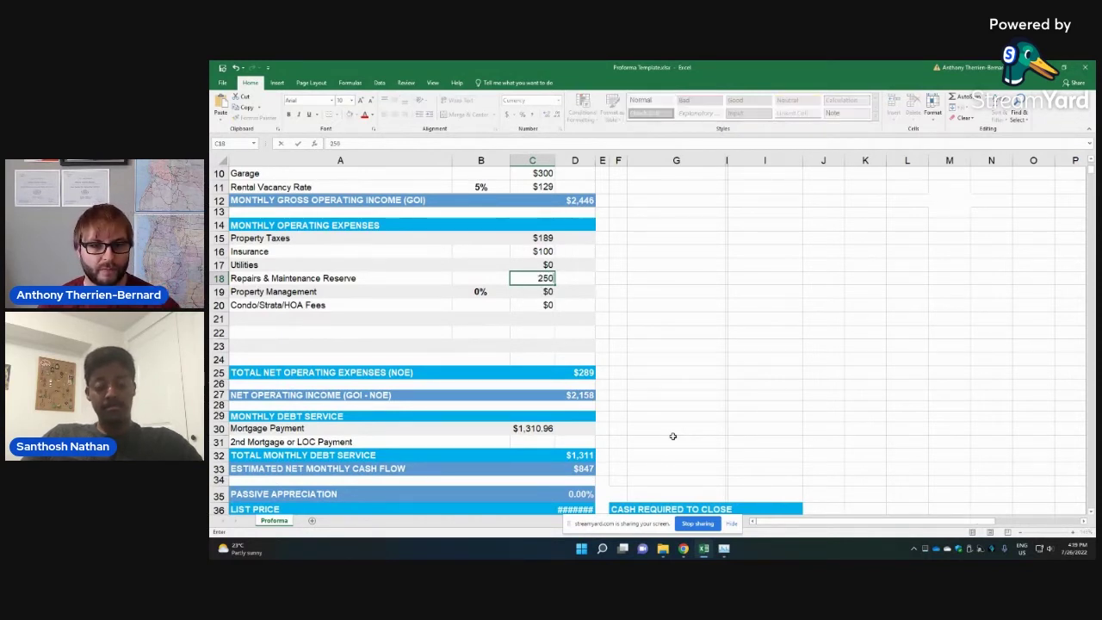
key("Return")
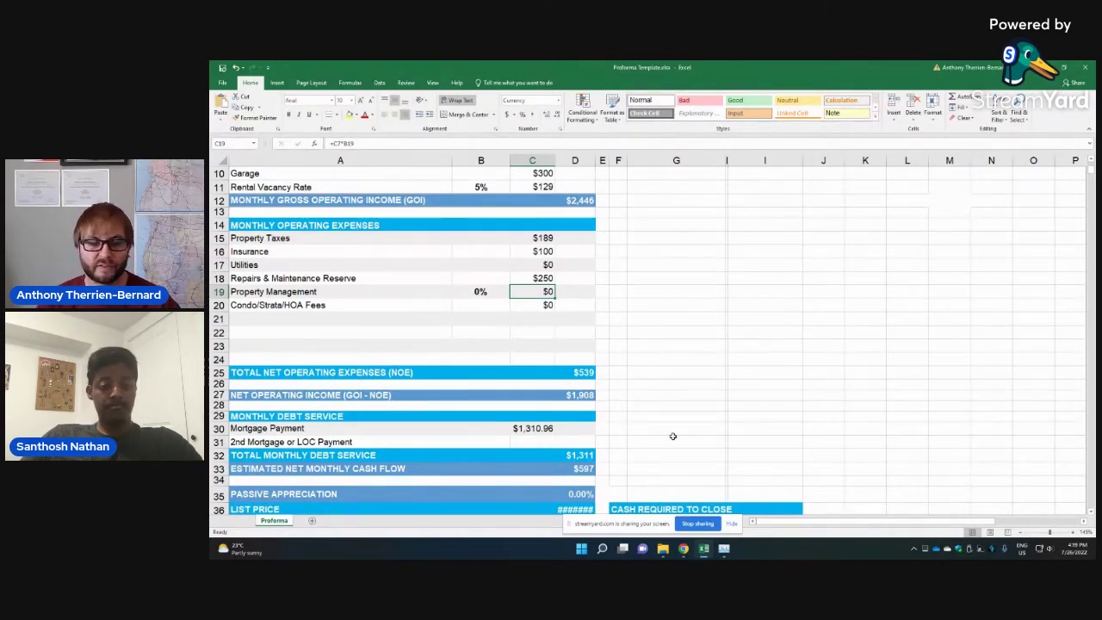
Step: Auto-fit the width of column D to its contents so the list price shows in full
scroll(615, 404, "down", 1)
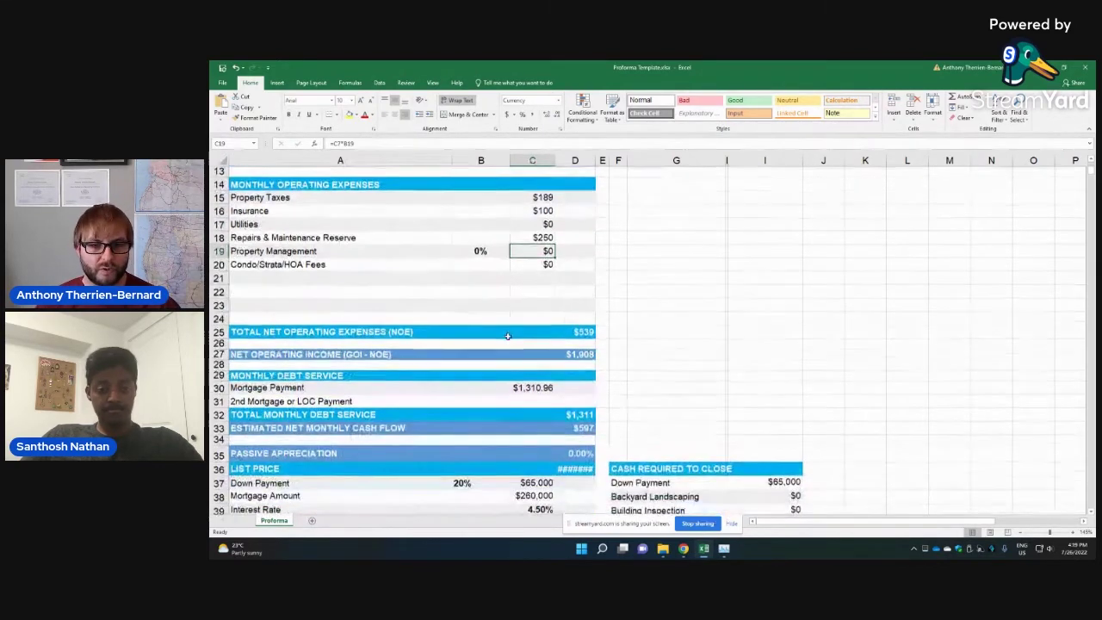
scroll(568, 351, "down", 1)
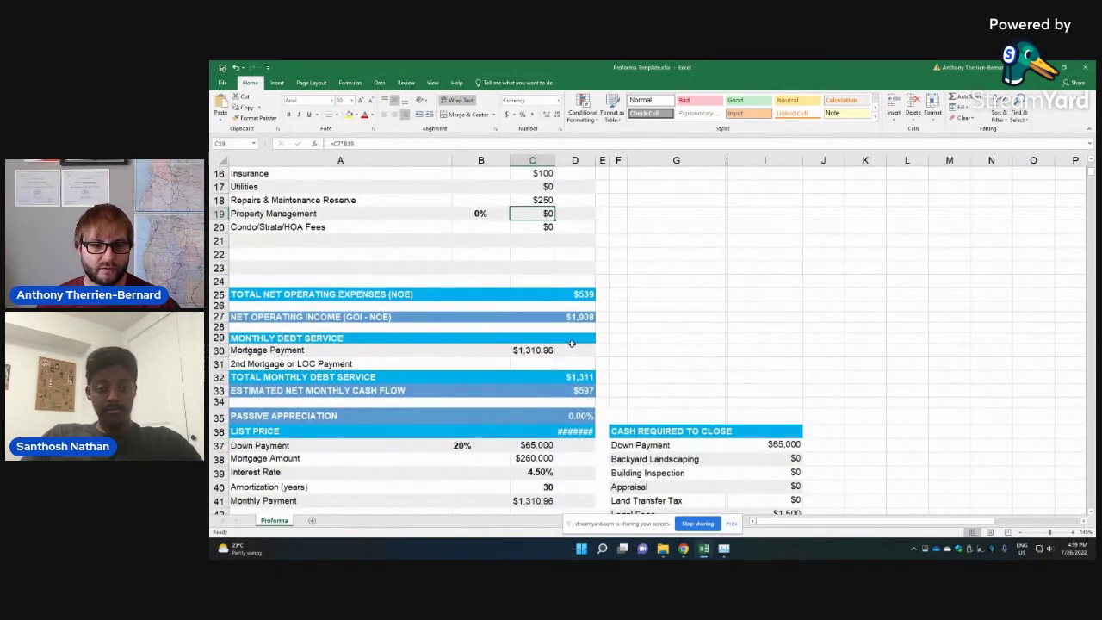
scroll(571, 346, "down", 1)
left_click(593, 391)
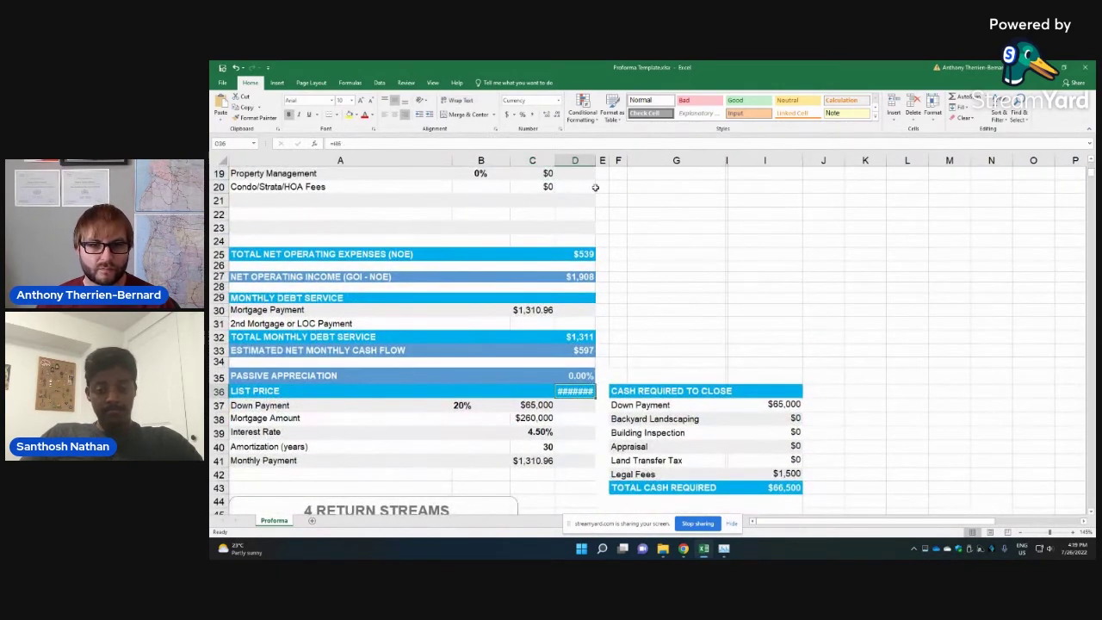
double_click(598, 161)
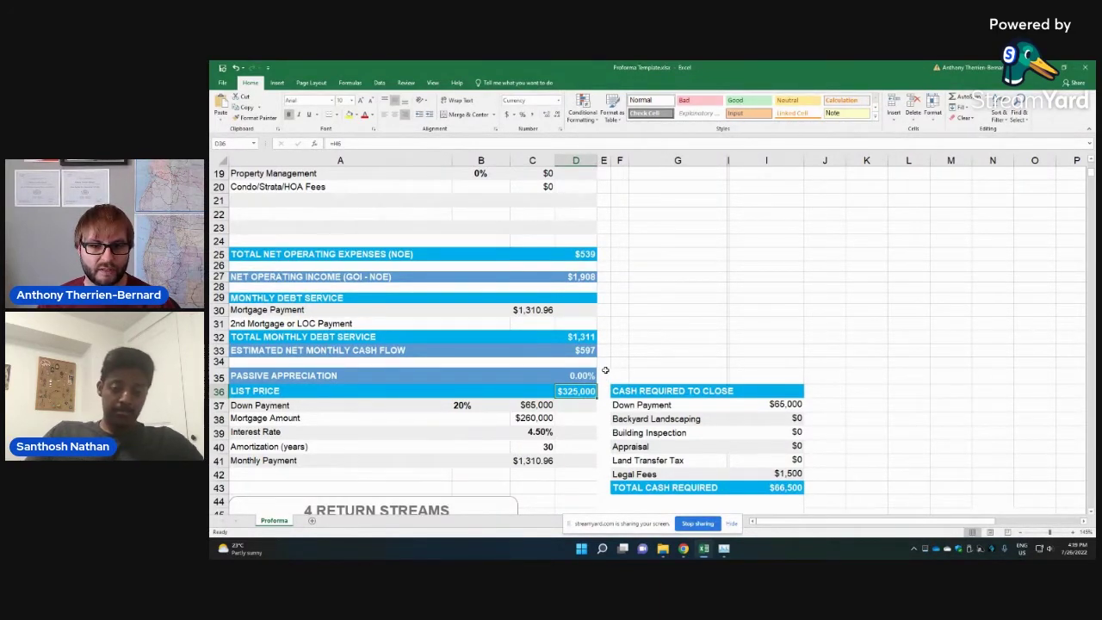
Step: Examine the net monthly cash flow, passive appreciation, cash required to close and Year One Total ROI, then return to the proforma's income and expense sections
left_click(588, 351)
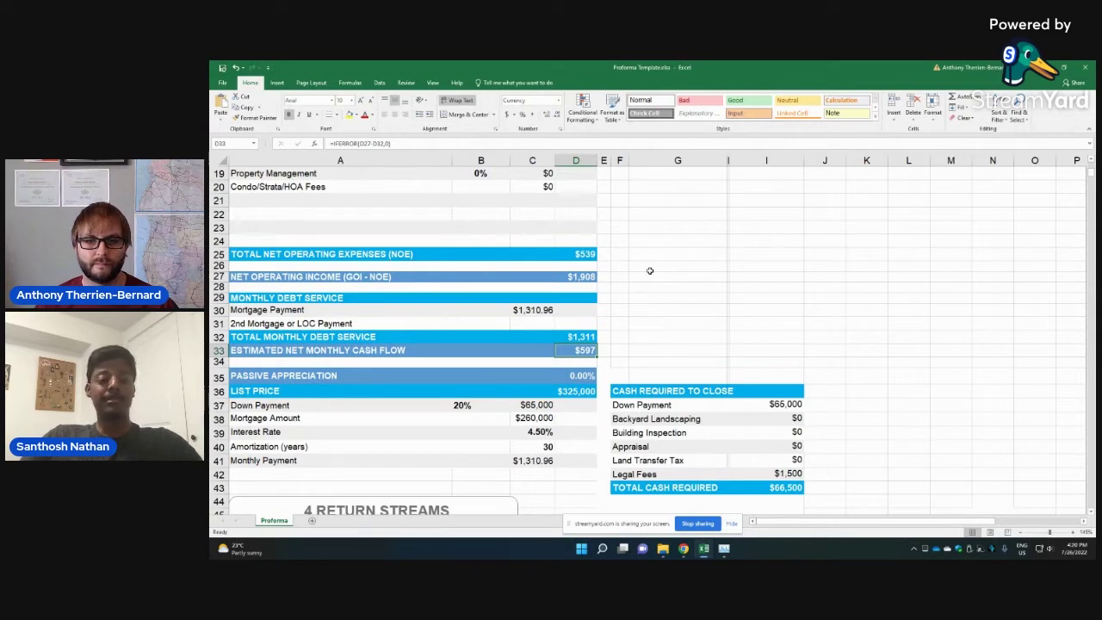
scroll(655, 274, "down", 3)
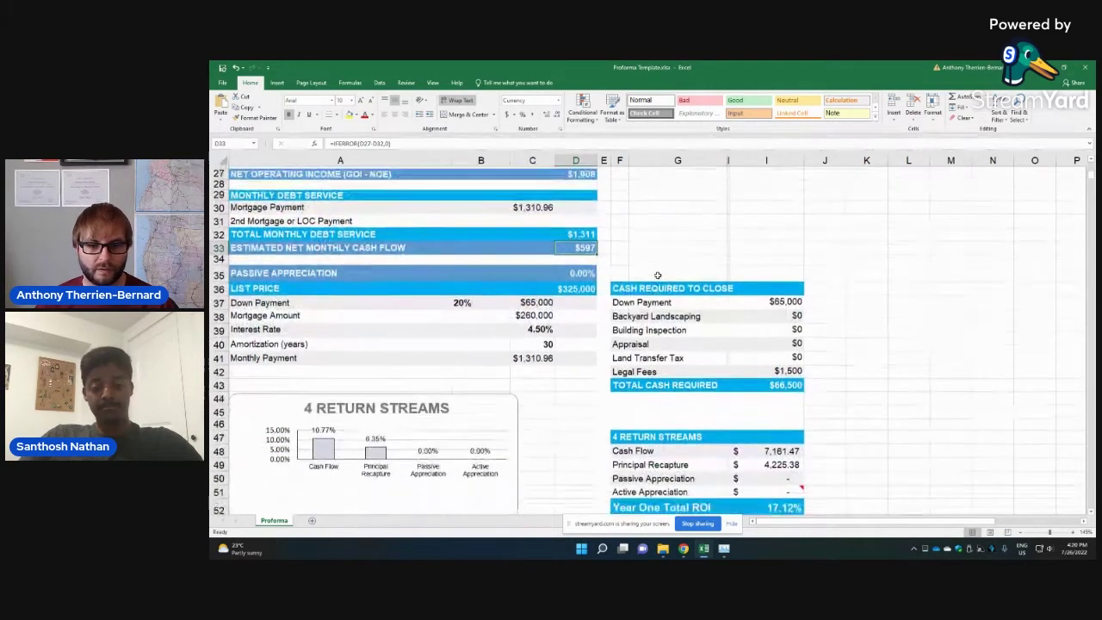
scroll(657, 274, "up", 1)
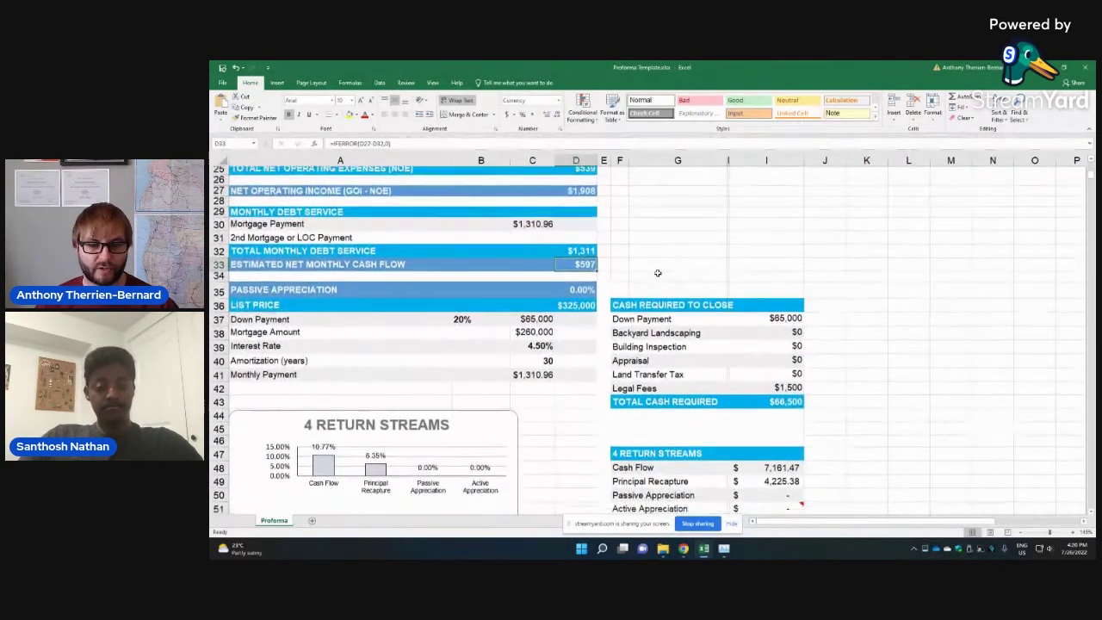
scroll(657, 273, "down", 1)
left_click(761, 492)
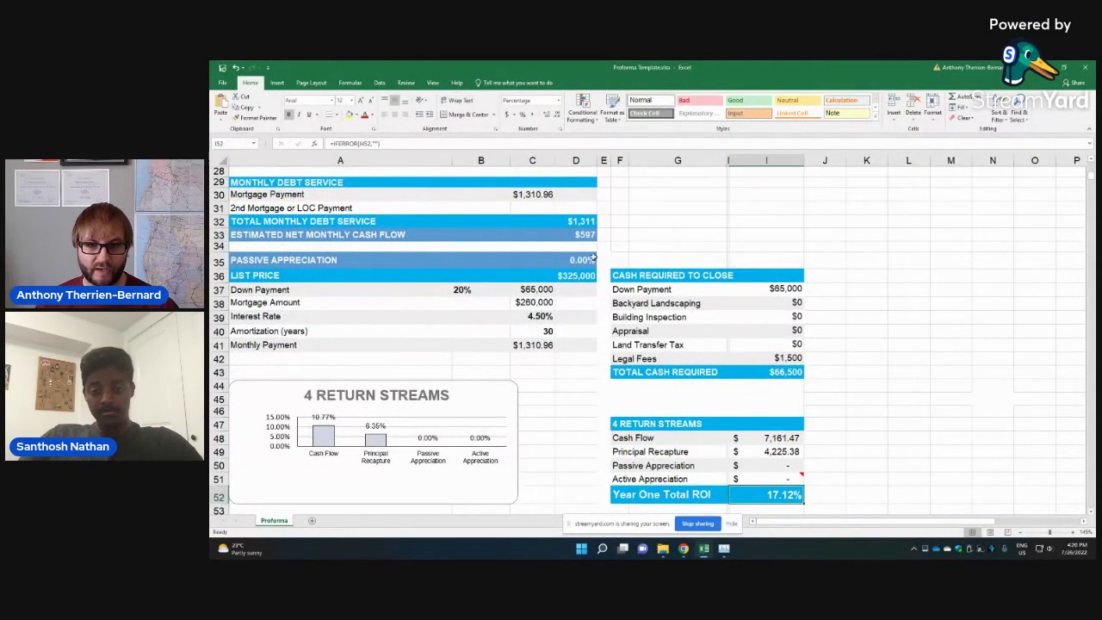
left_click(570, 260)
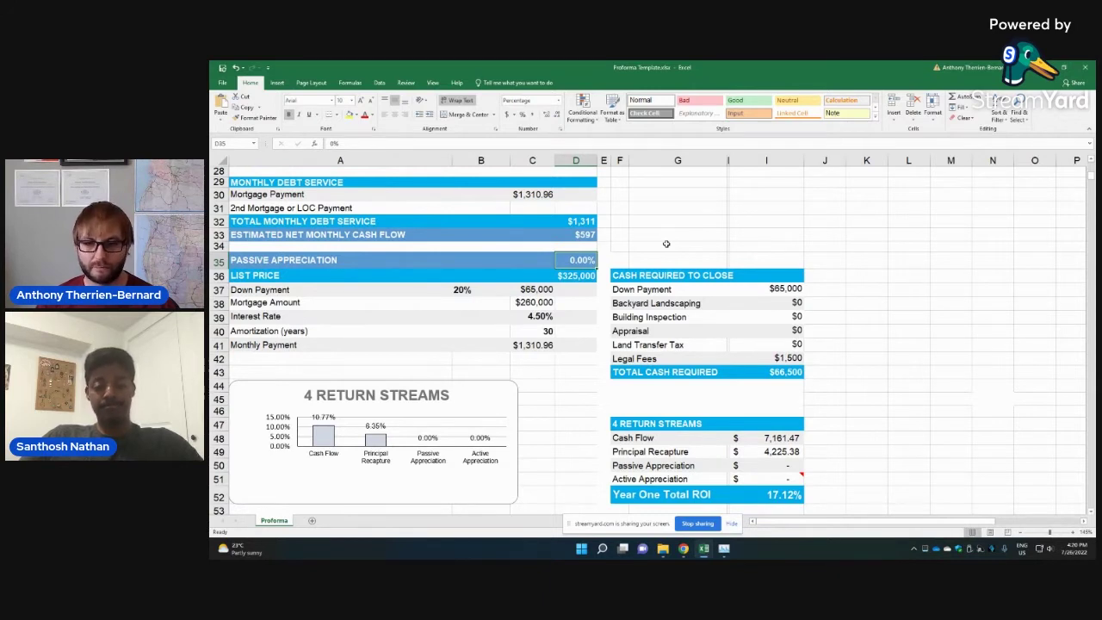
left_click(760, 495)
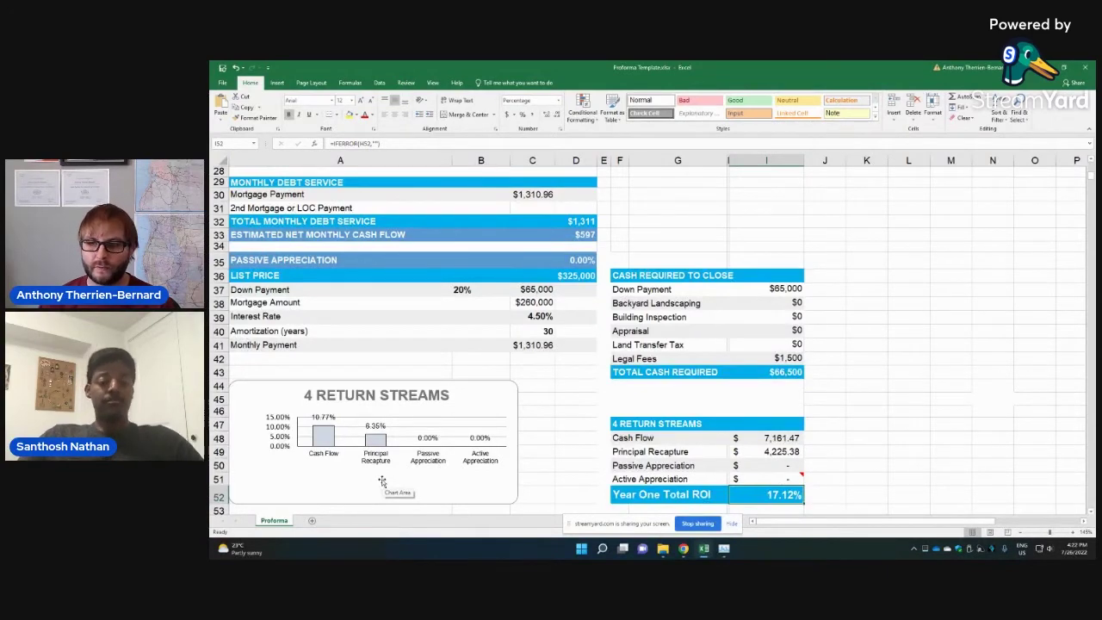
scroll(377, 366, "up", 1)
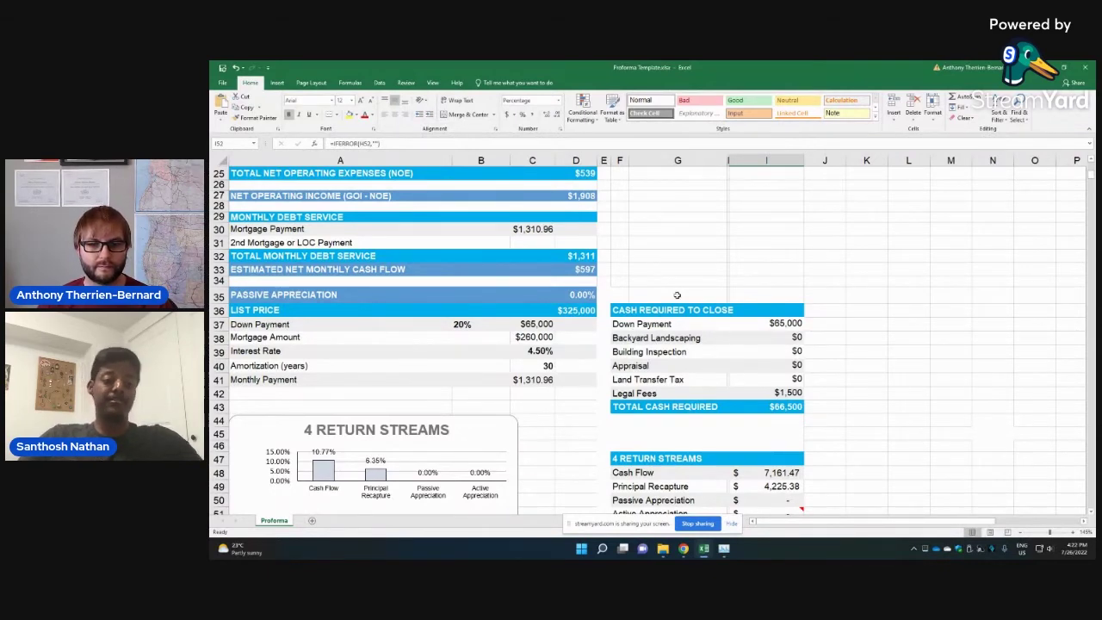
scroll(676, 295, "down", 1)
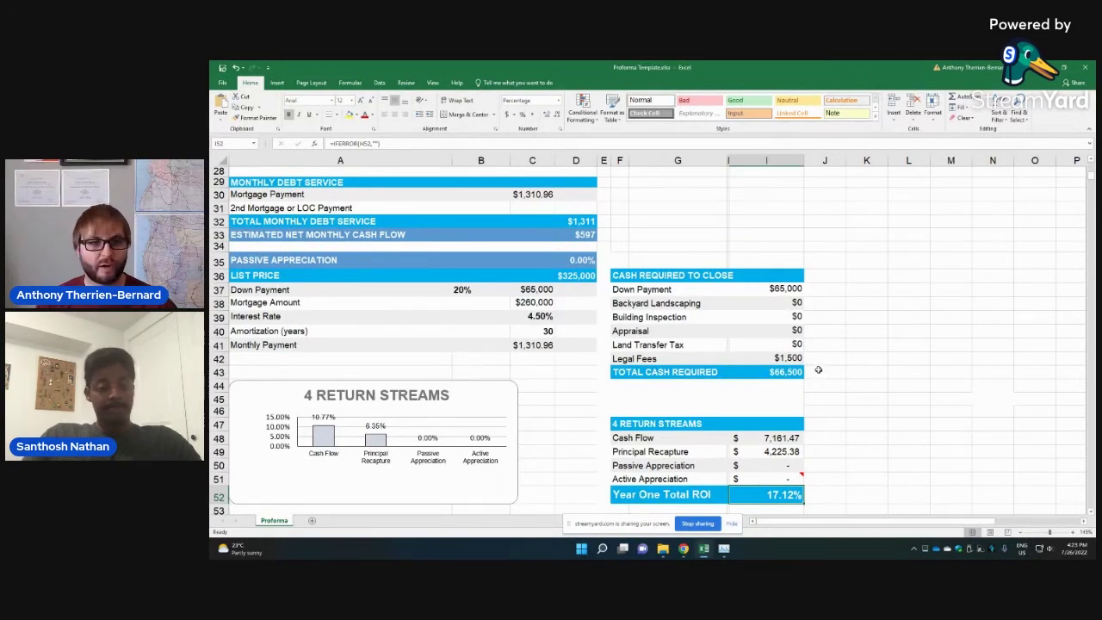
scroll(778, 331, "down", 2, "ctrl")
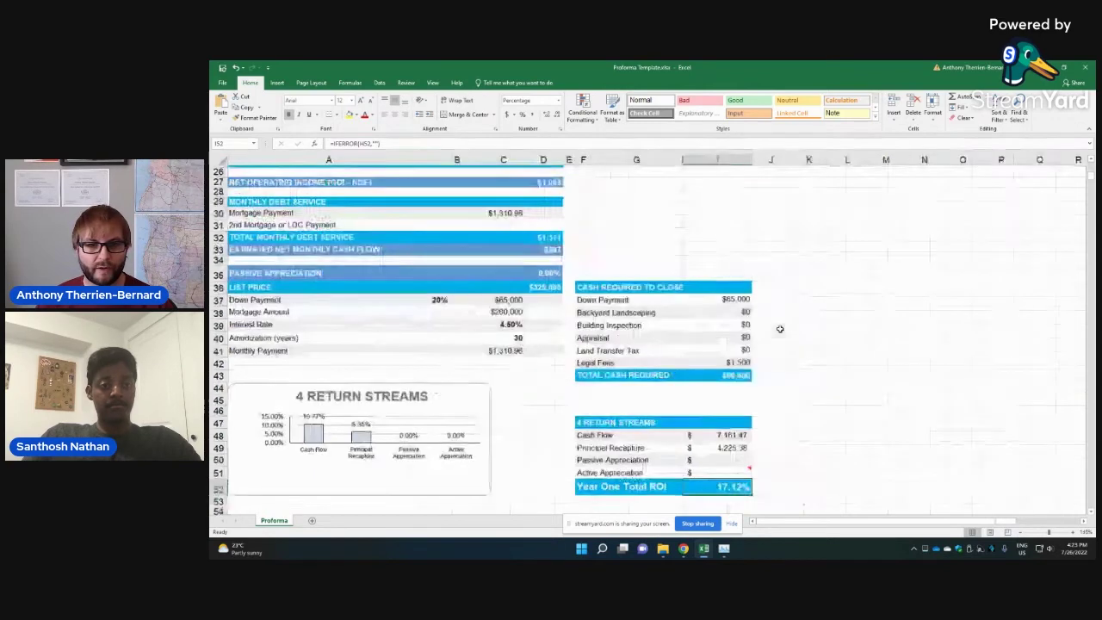
scroll(780, 329, "up", 9)
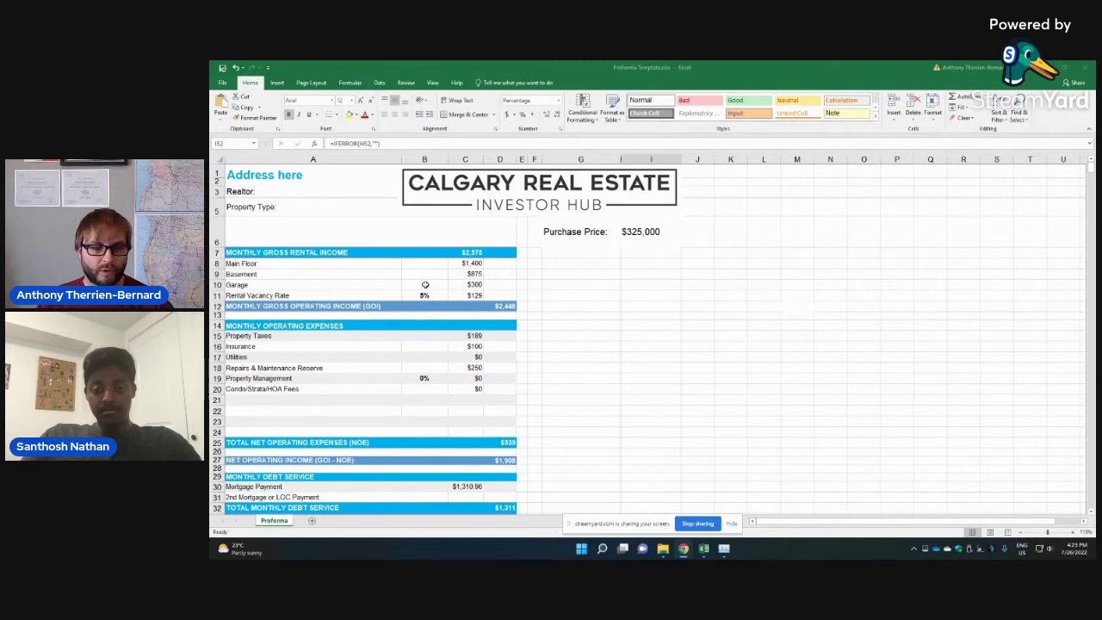
Step: Switch from the Excel proforma to an open Chrome window
mouse_move(686, 551)
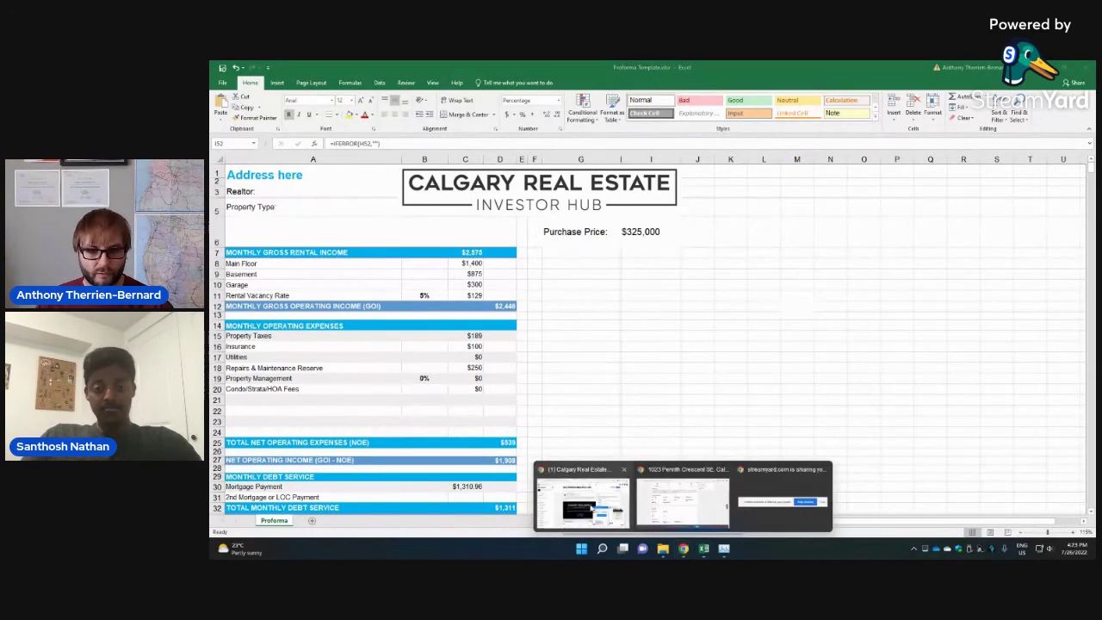